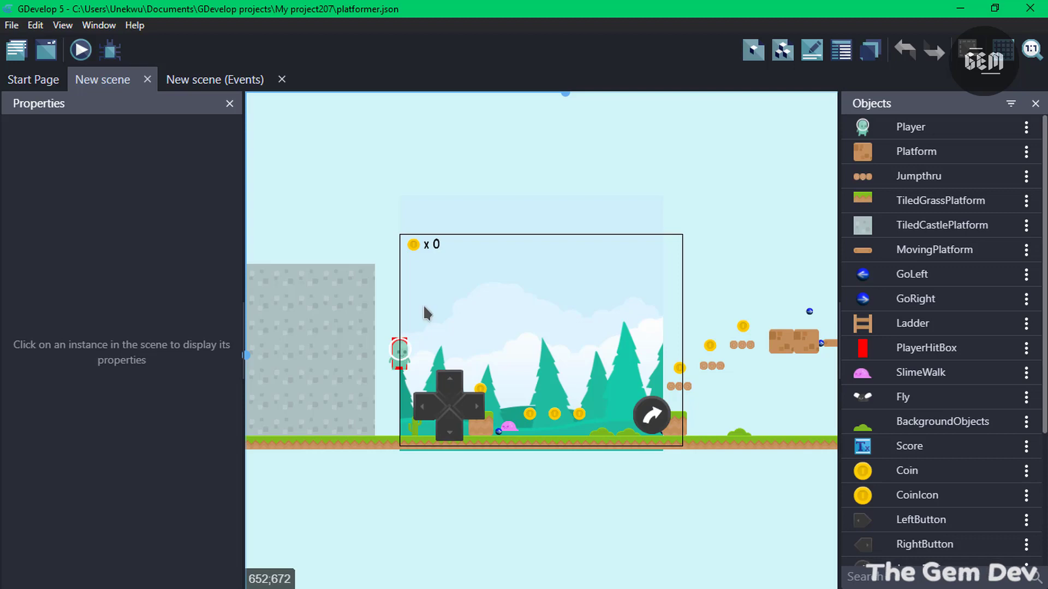
Search PlayerHitBox's actions for 'rele' and view Simulate release ladder key press details.
{"action": "left_click", "coordinate": [223, 82]}
{"action": "left_click", "coordinate": [420, 152]}
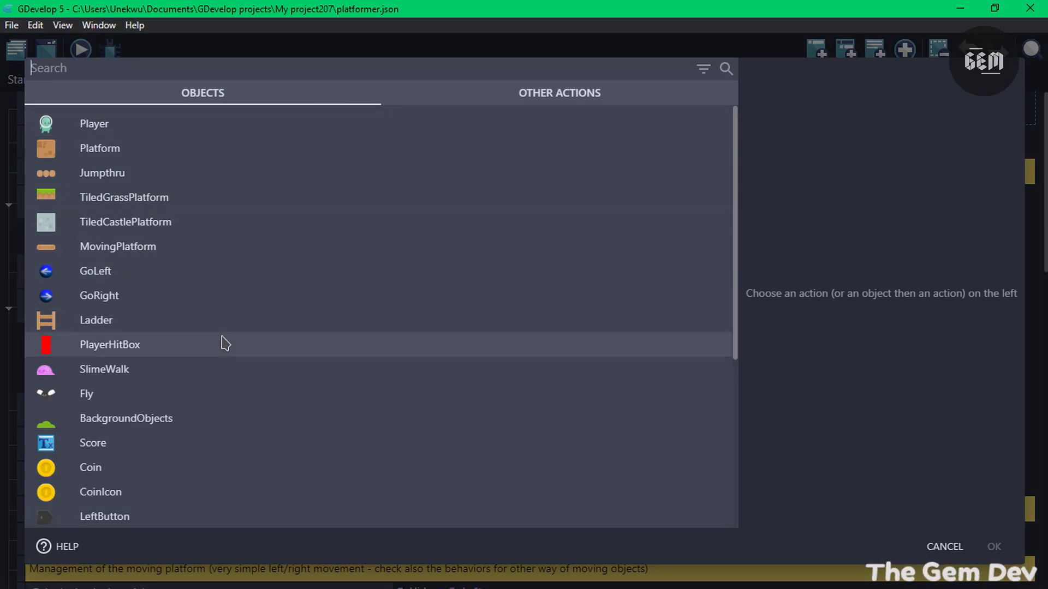
{"action": "left_click", "coordinate": [110, 353]}
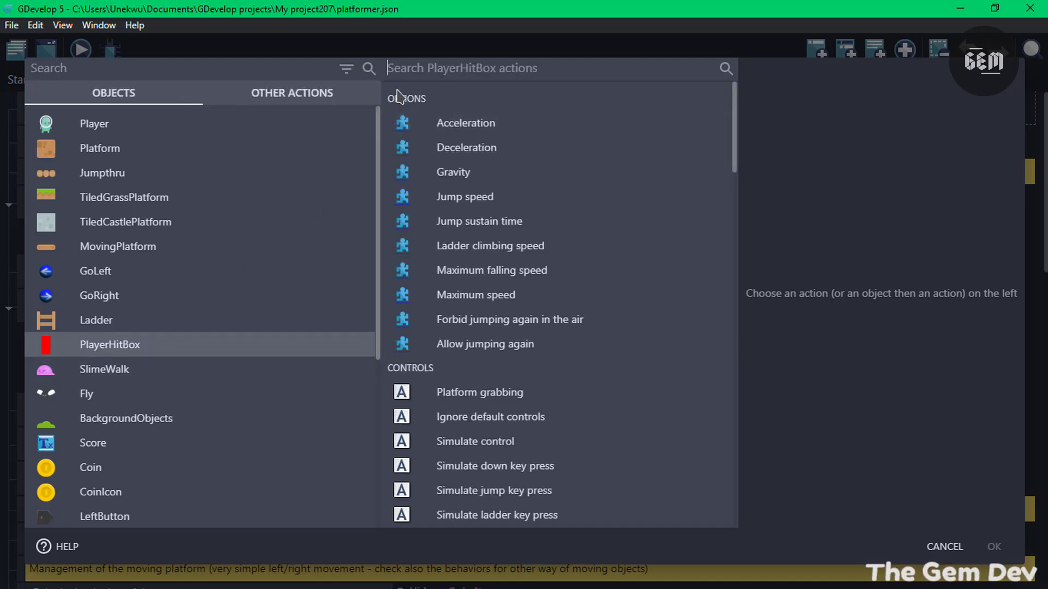
{"action": "type", "text": "rele"}
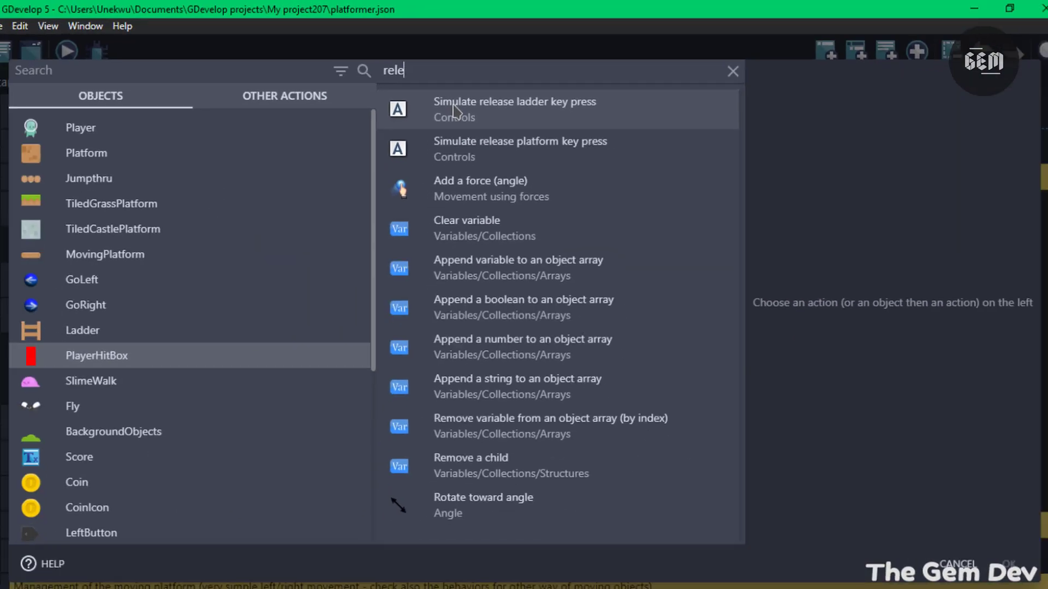
{"action": "left_click", "coordinate": [456, 109]}
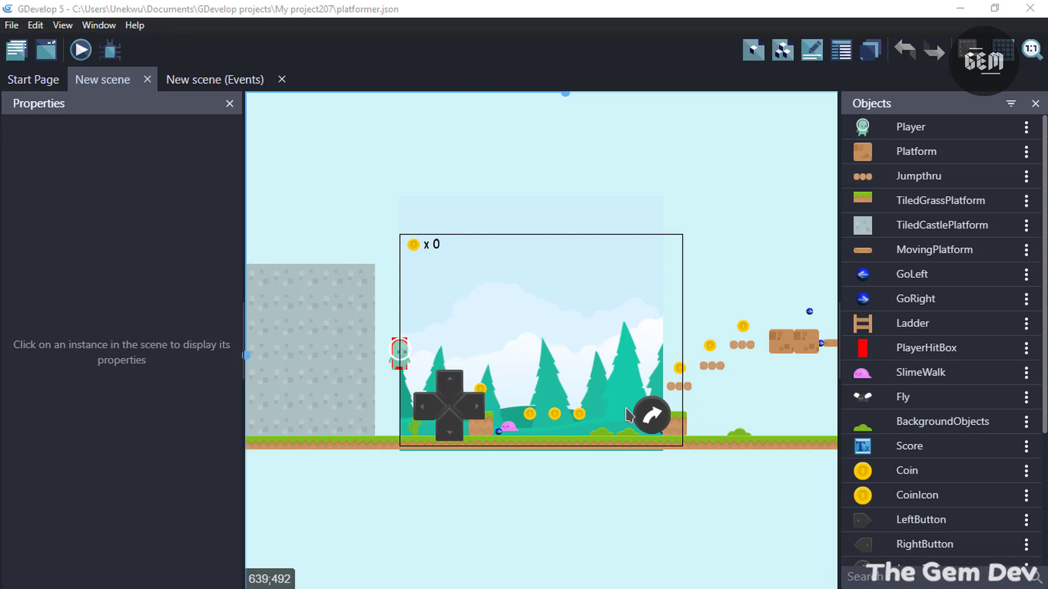
Open the action chooser on the second event and search 'lll' to list common actions.
{"action": "left_click", "coordinate": [227, 80]}
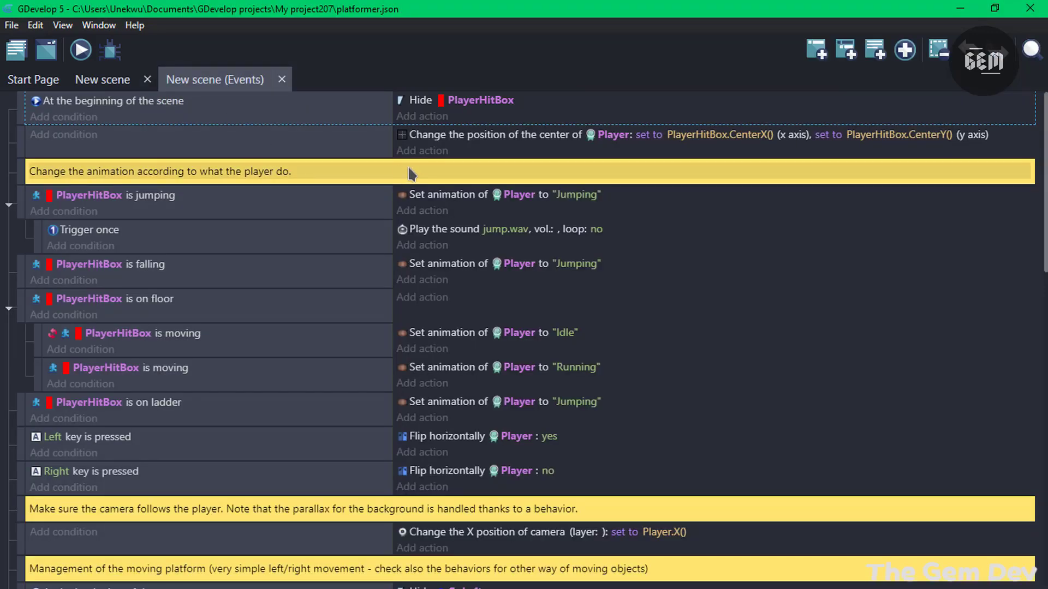
{"action": "left_click", "coordinate": [418, 151]}
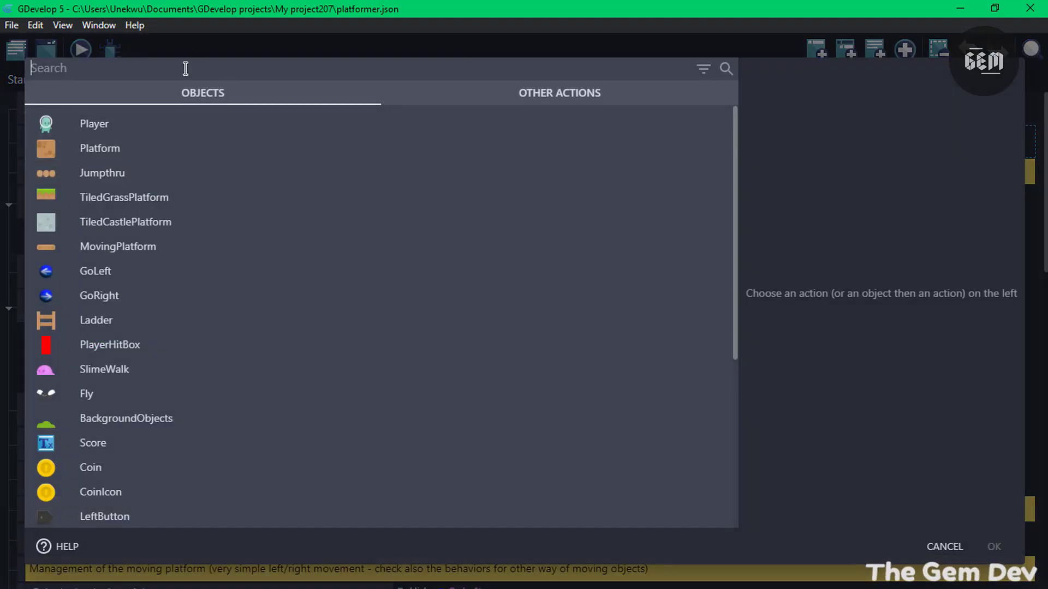
{"action": "type", "text": "lll"}
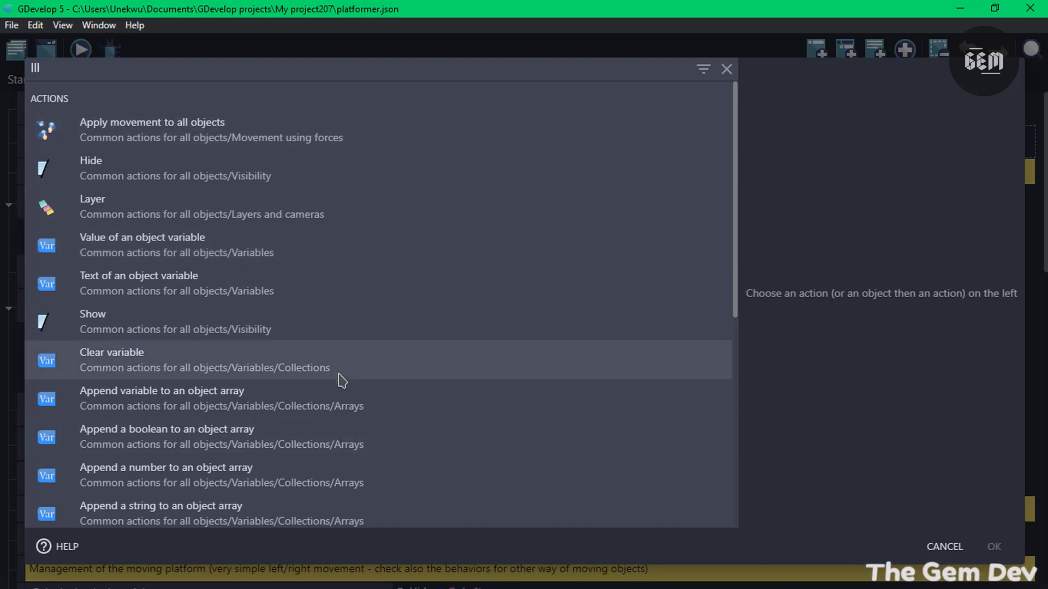
Restore the Beta 115 window and open the older version's action chooser for comparison.
{"action": "double_click", "coordinate": [552, 12]}
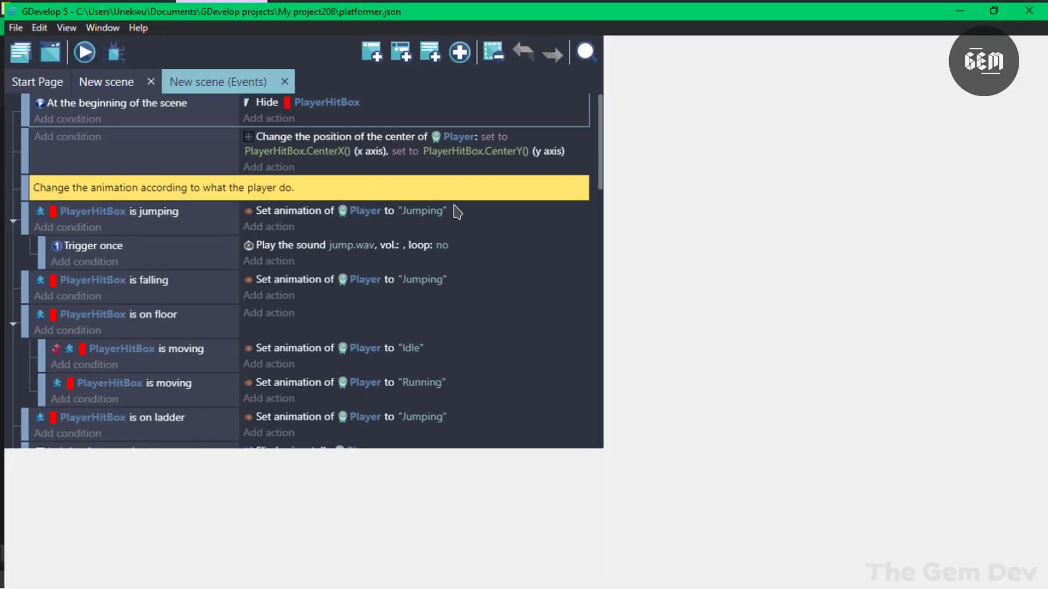
{"action": "left_click", "coordinate": [421, 114]}
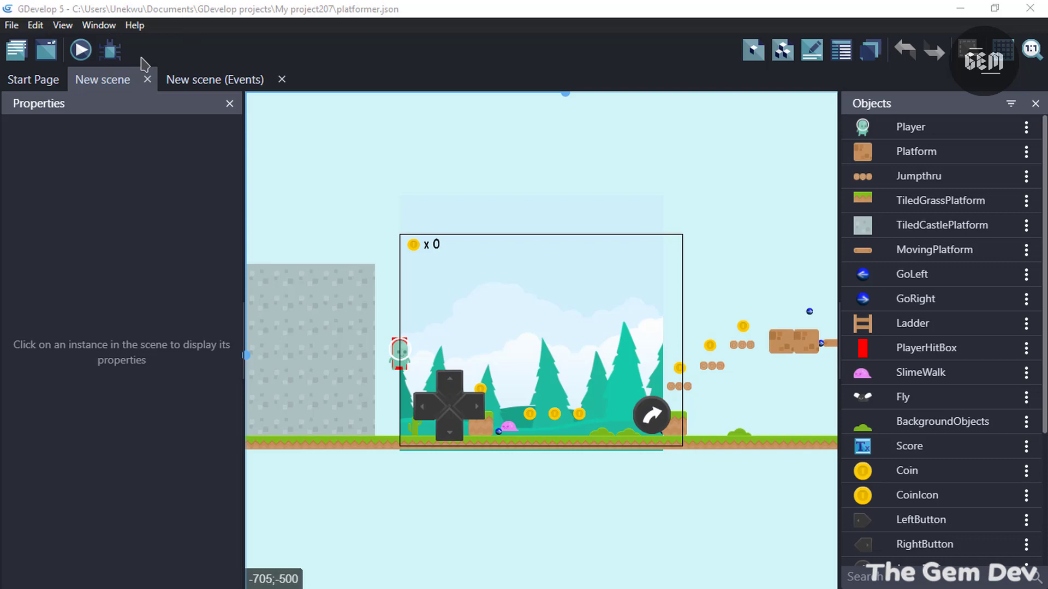
{"action": "left_click", "coordinate": [16, 59]}
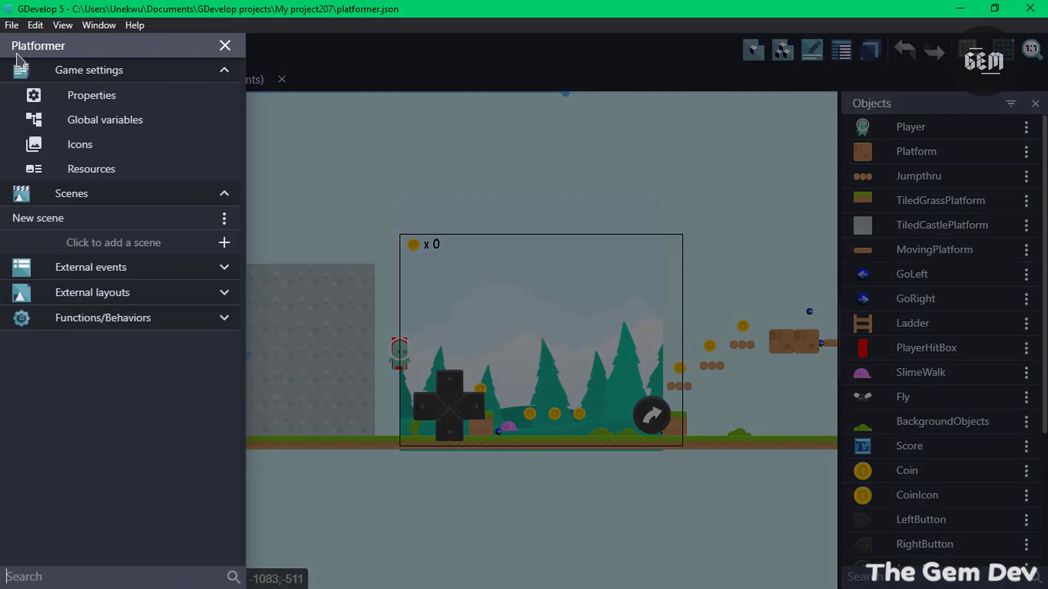
{"action": "left_click", "coordinate": [85, 171]}
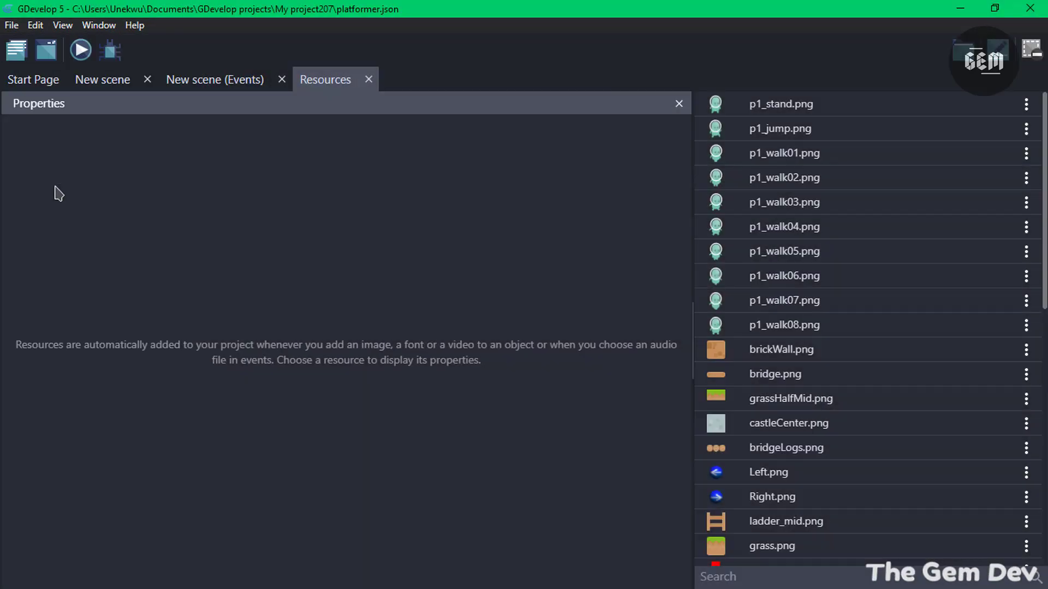
{"action": "left_click", "coordinate": [789, 162]}
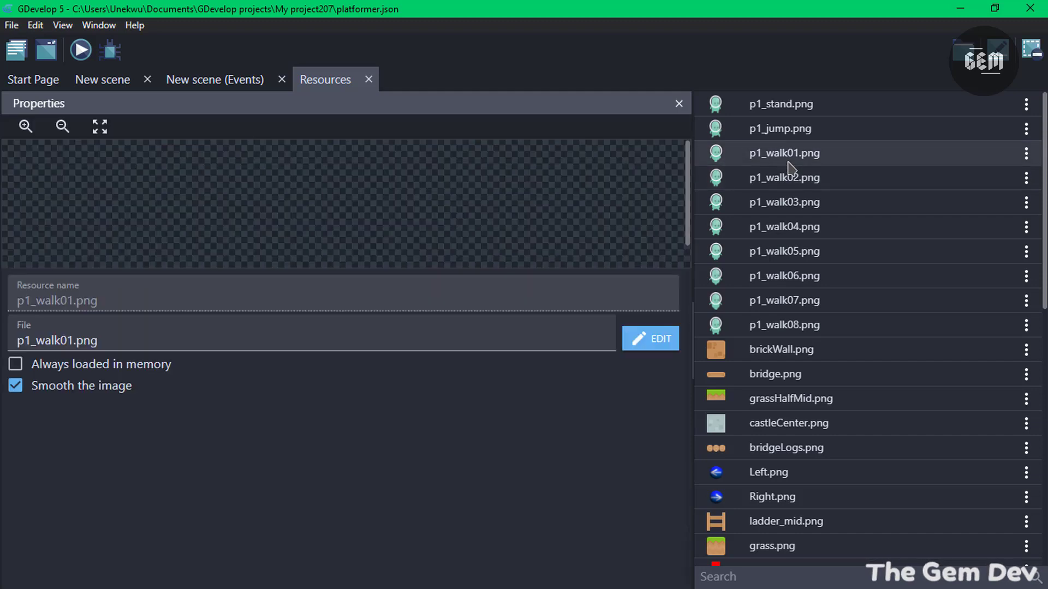
{"action": "left_click", "coordinate": [44, 387]}
{"action": "left_click", "coordinate": [43, 387]}
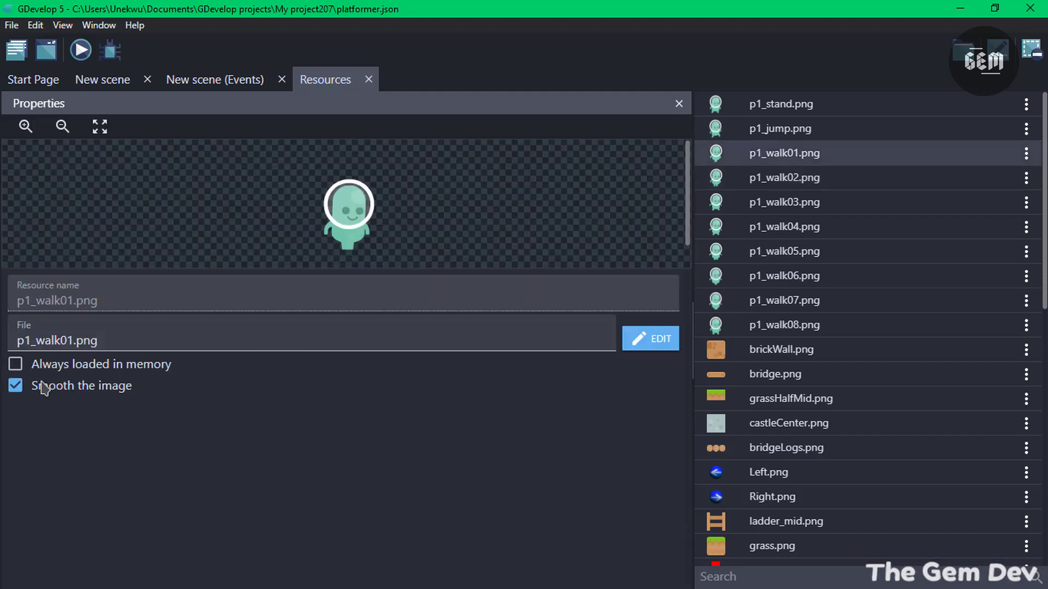
{"action": "left_click", "coordinate": [44, 388]}
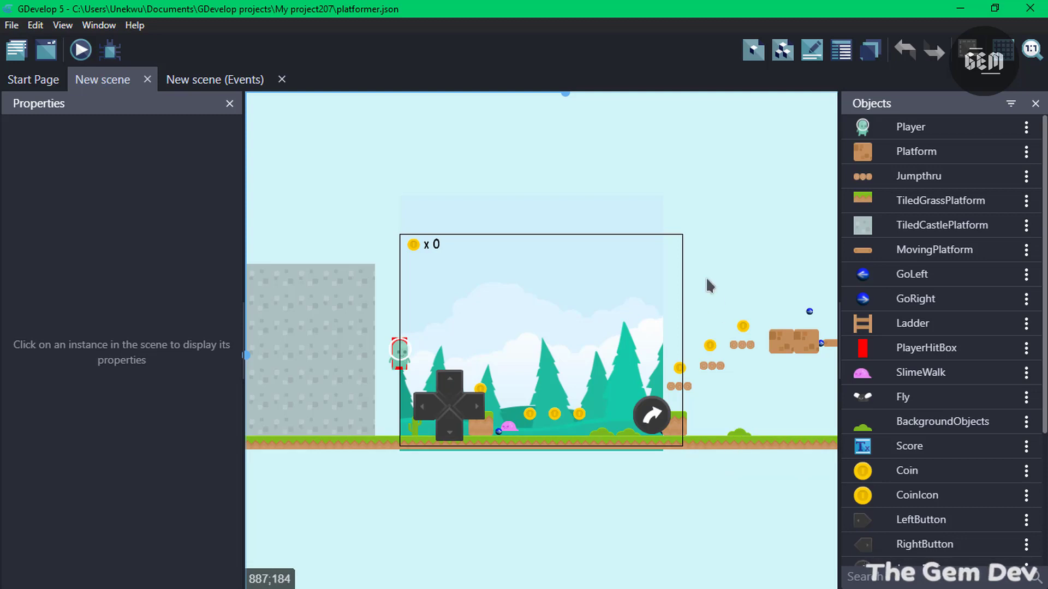
{"action": "right_click", "coordinate": [597, 172]}
{"action": "left_click", "coordinate": [614, 184]}
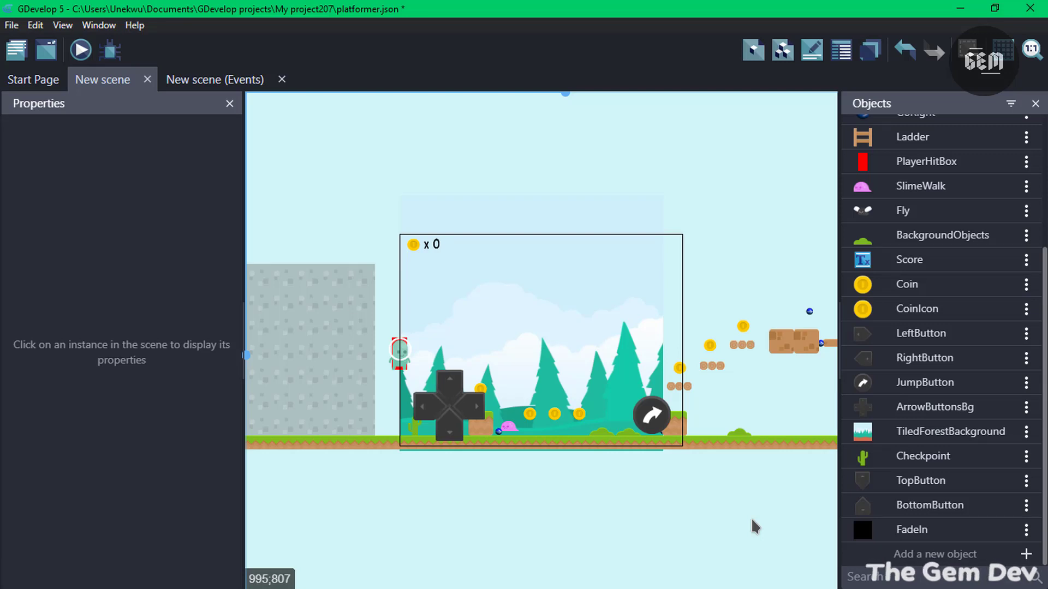
Create and apply a new Shape painter object named NewObject in the scene.
{"action": "left_click", "coordinate": [923, 555]}
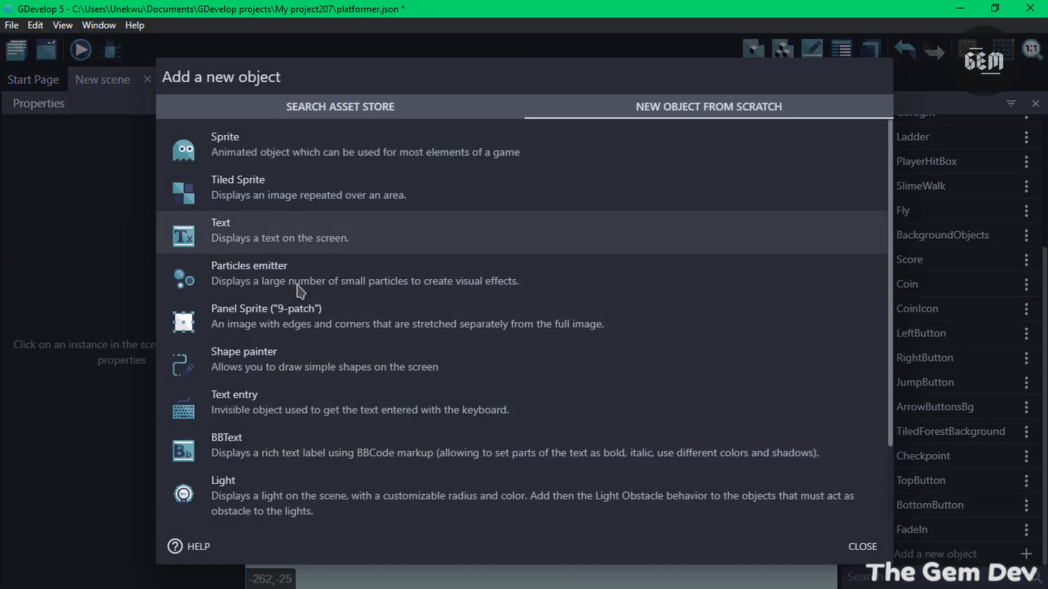
{"action": "left_click", "coordinate": [300, 365]}
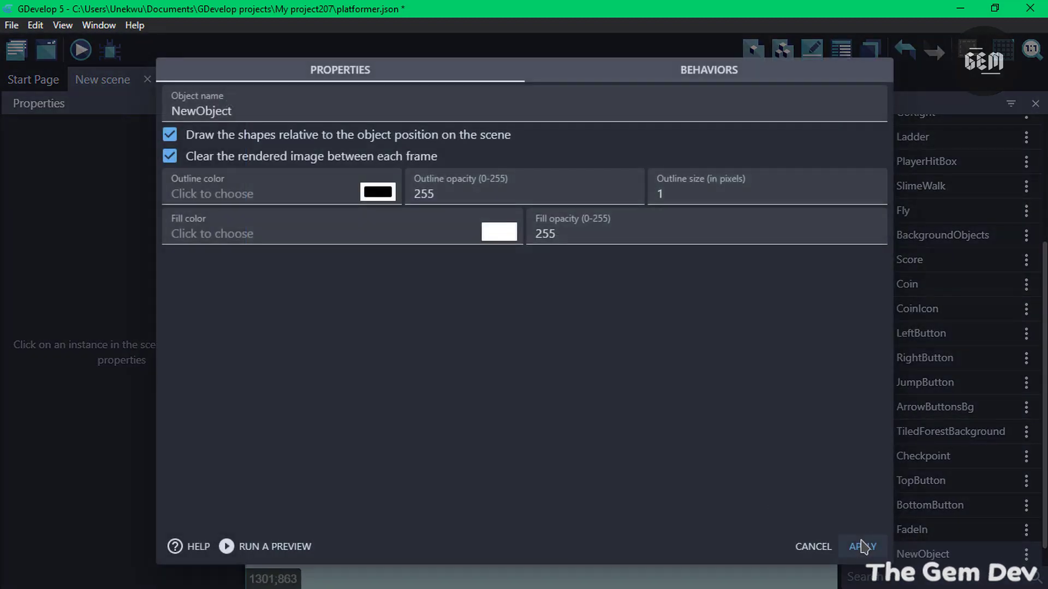
{"action": "left_click", "coordinate": [865, 545]}
Search 'clear sh' in the scene-start event's action chooser to find Shape painter actions.
{"action": "left_click", "coordinate": [197, 82]}
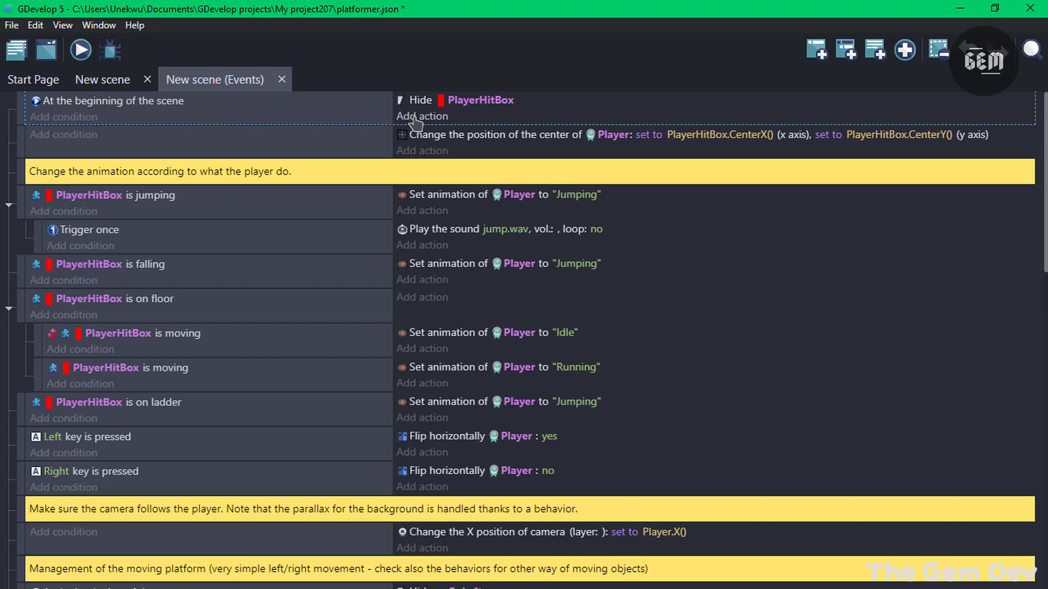
{"action": "left_click", "coordinate": [412, 119]}
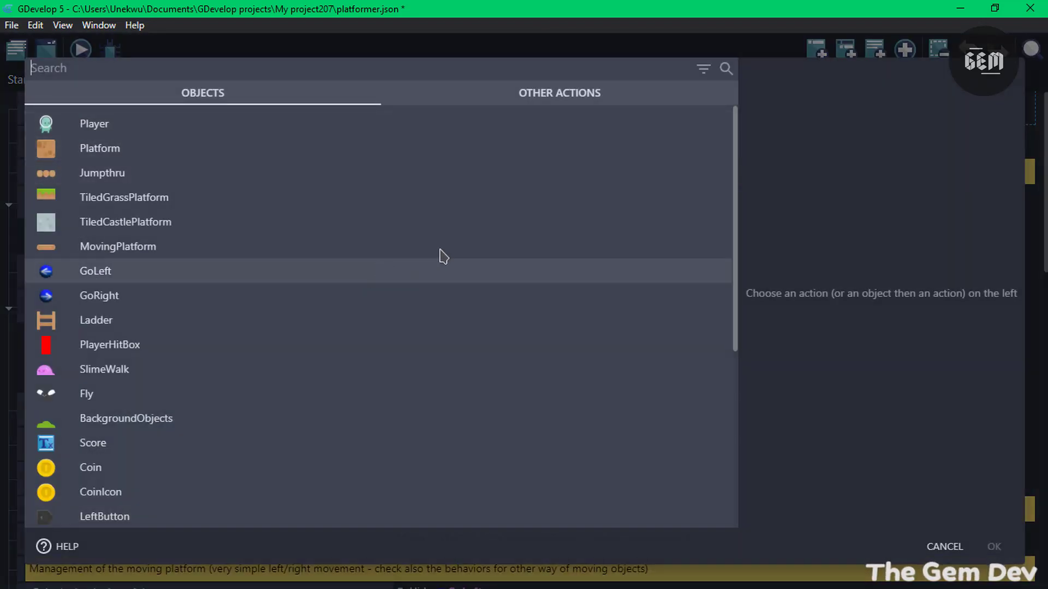
{"action": "type", "text": "clear"}
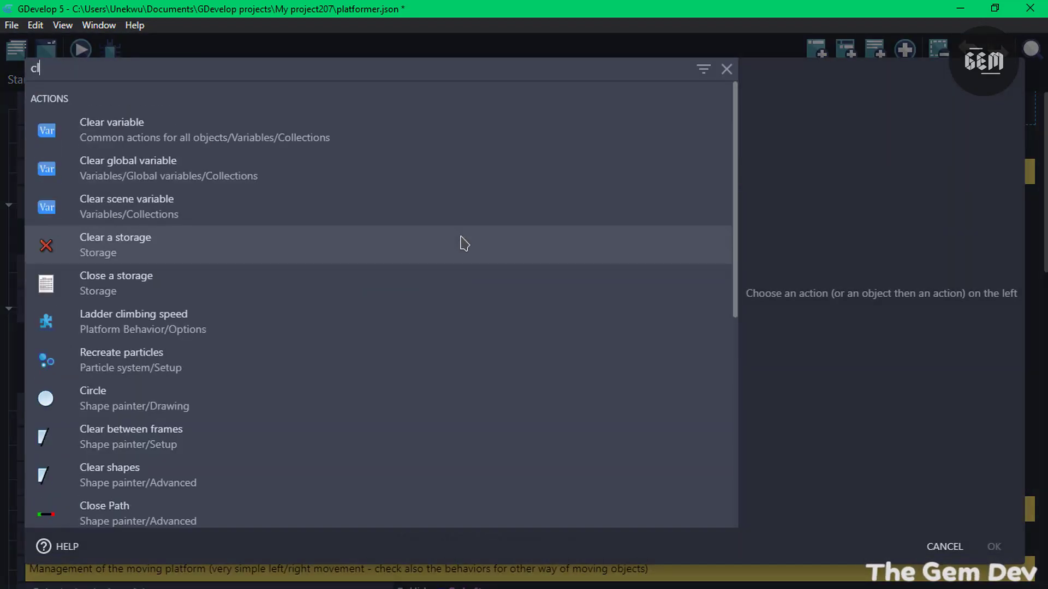
{"action": "type", "text": " sh"}
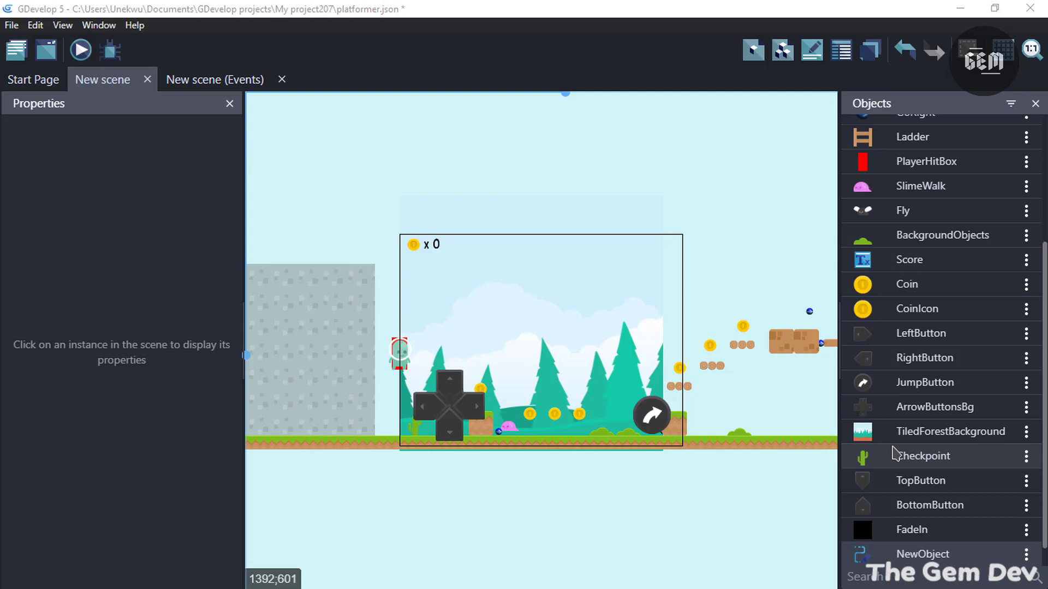
{"action": "left_click", "coordinate": [227, 80]}
{"action": "left_click", "coordinate": [422, 151]}
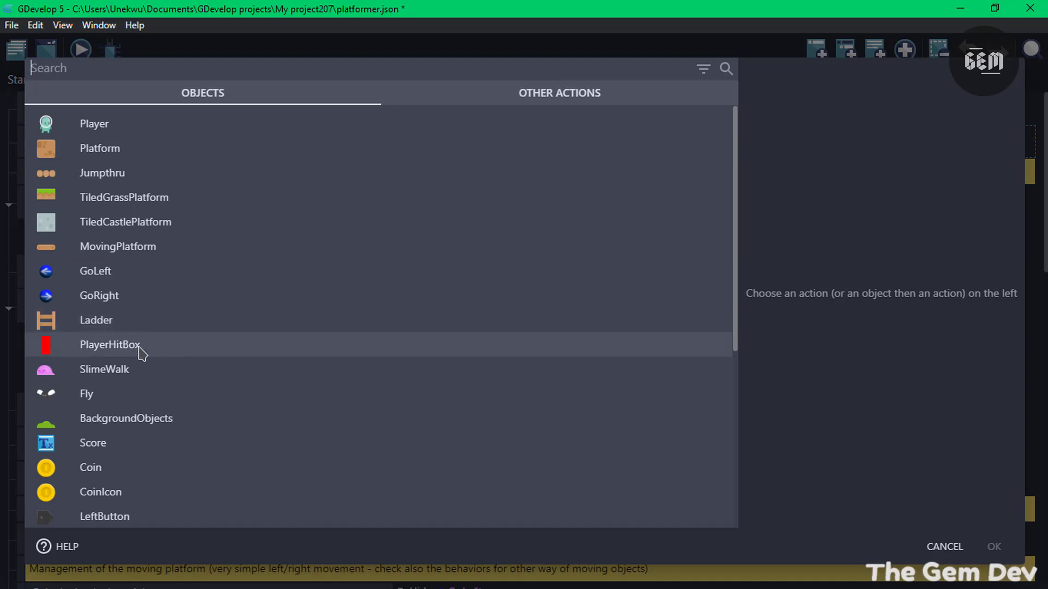
{"action": "left_click", "coordinate": [105, 348]}
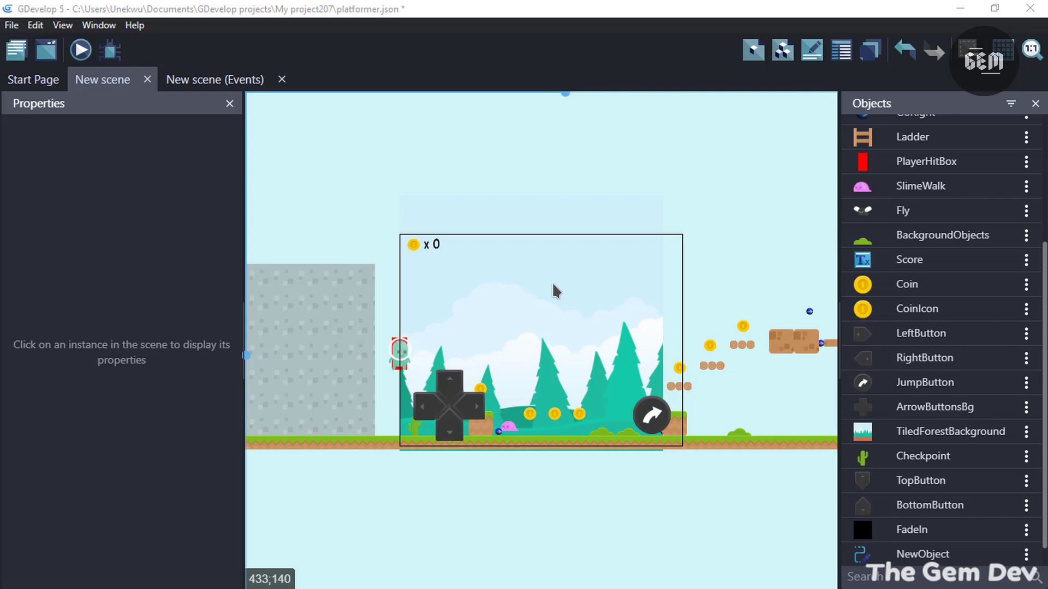
{"action": "left_click", "coordinate": [21, 52]}
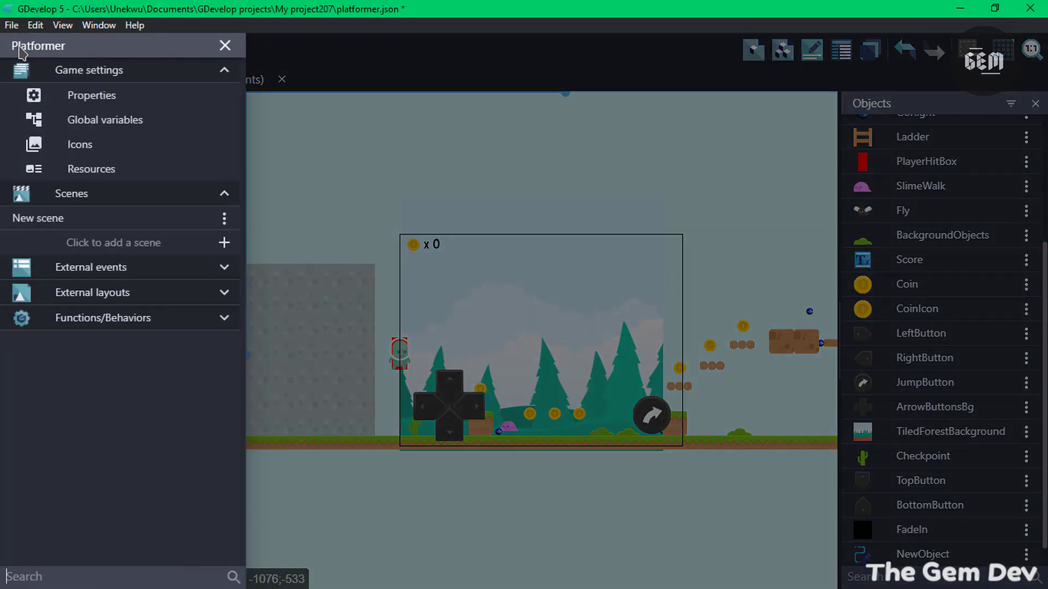
{"action": "left_click", "coordinate": [93, 170]}
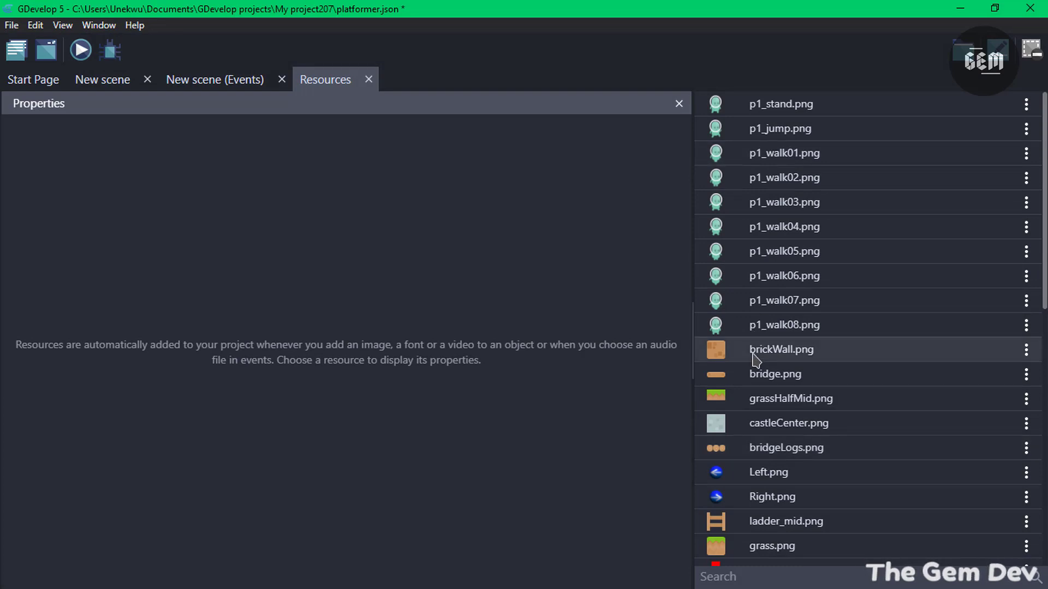
{"action": "key", "text": "alt+Tab"}
{"action": "key", "text": "alt+Tab"}
{"action": "key", "text": "alt+Tab"}
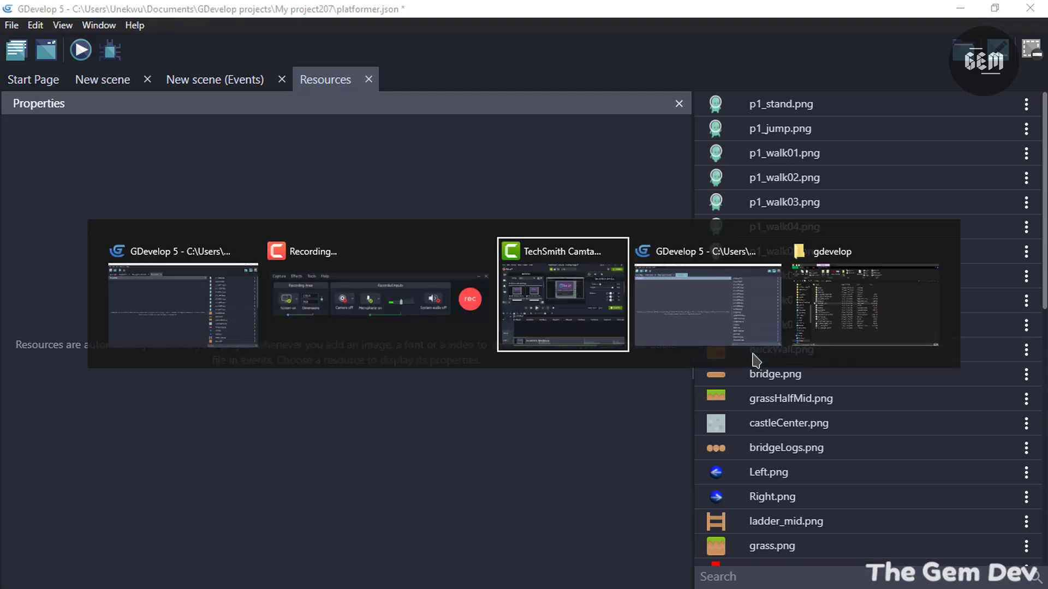
{"action": "key", "text": "alt+Tab"}
{"action": "key", "text": "alt+Tab"}
{"action": "key", "text": "alt+Tab"}
{"action": "key", "text": "alt+Tab"}
{"action": "key", "text": "alt+Tab"}
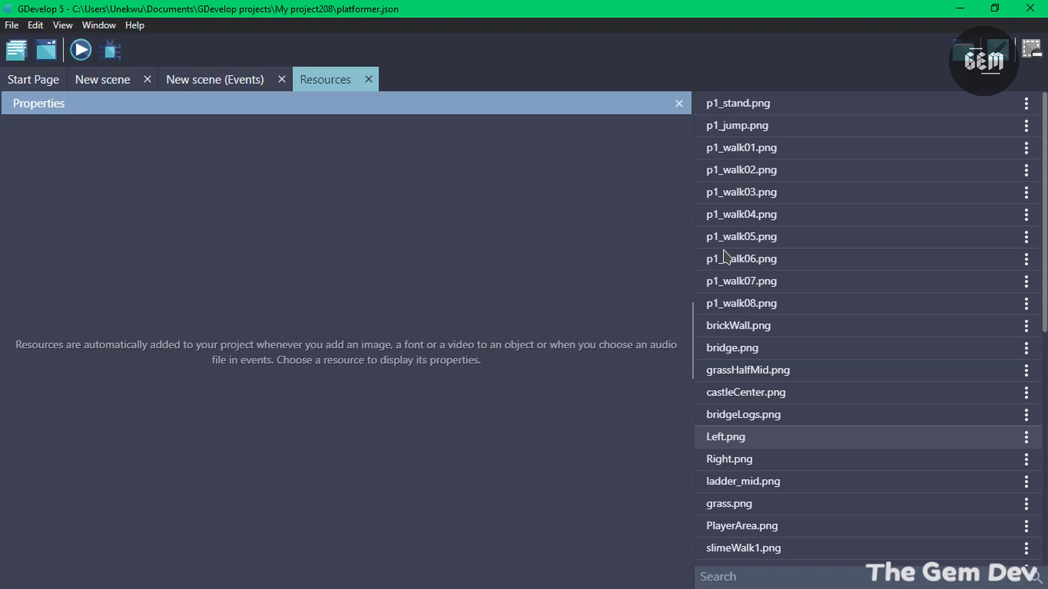
{"action": "key", "text": "alt+Tab"}
{"action": "key", "text": "alt+Tab"}
{"action": "key", "text": "alt+Tab"}
{"action": "key", "text": "alt+Tab"}
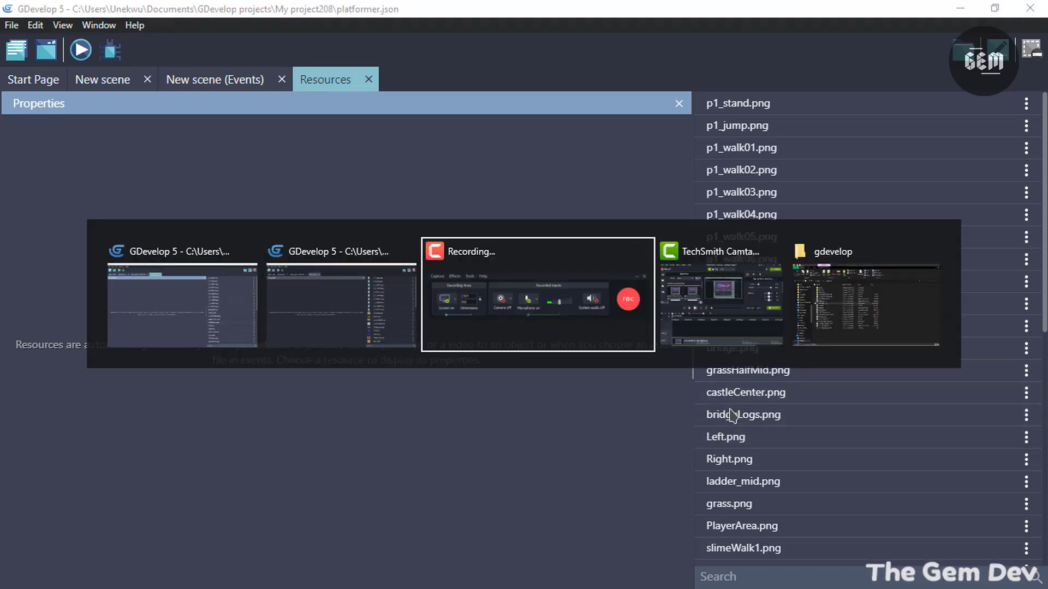
{"action": "key", "text": "alt+Tab"}
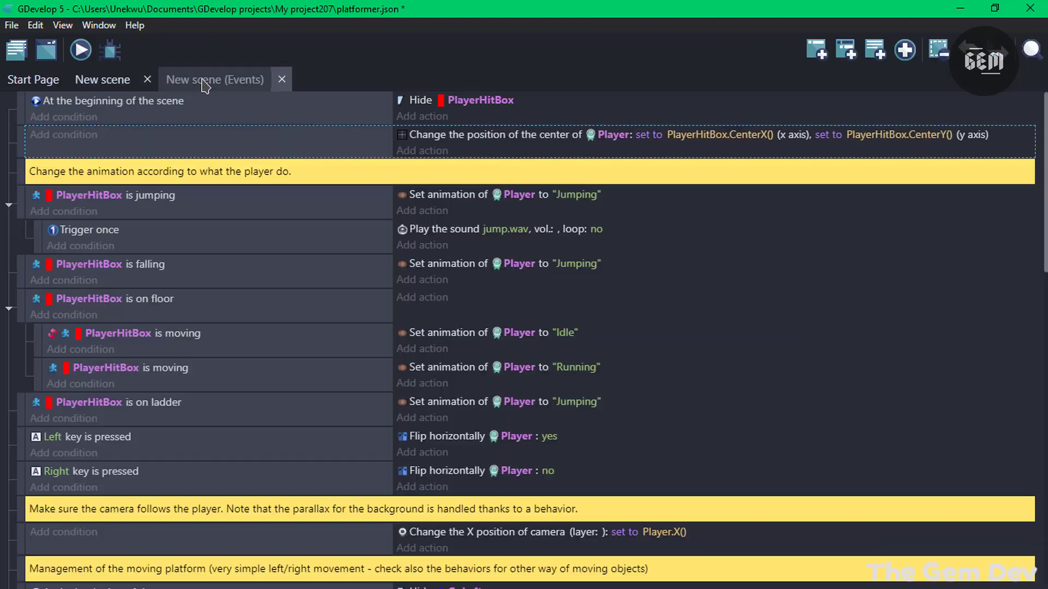
Open the new-action chooser on the player-position event in both project207 and project208 windows.
{"action": "left_click", "coordinate": [205, 81]}
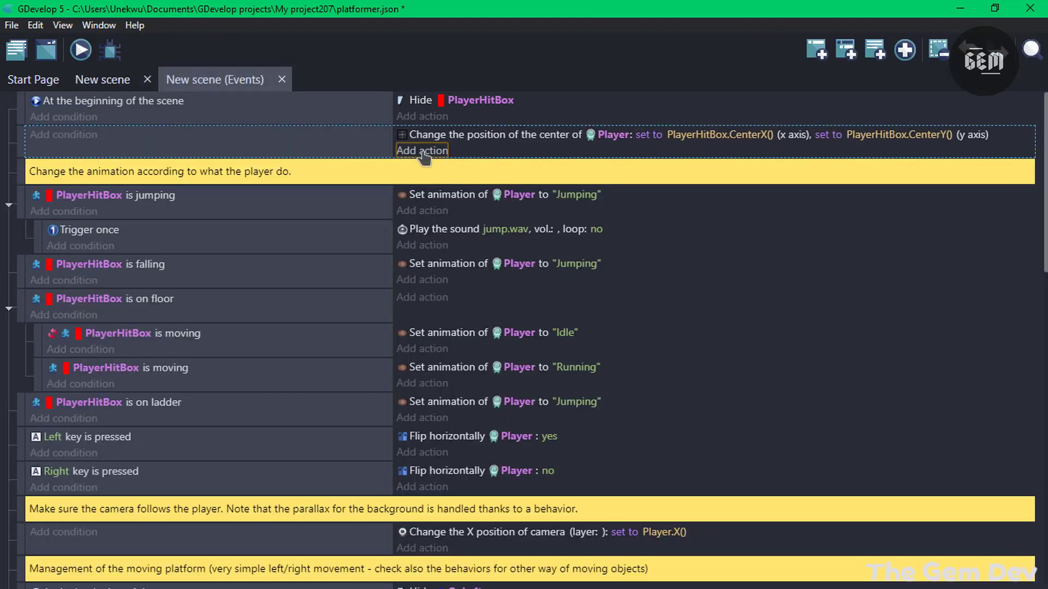
{"action": "left_click", "coordinate": [449, 156]}
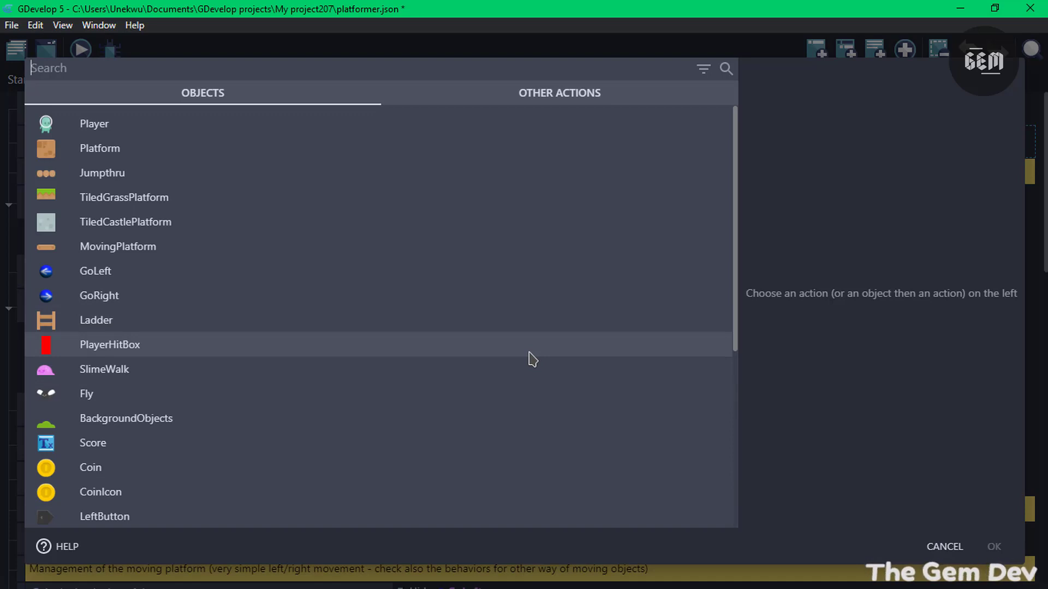
{"action": "key", "text": "alt+Tab"}
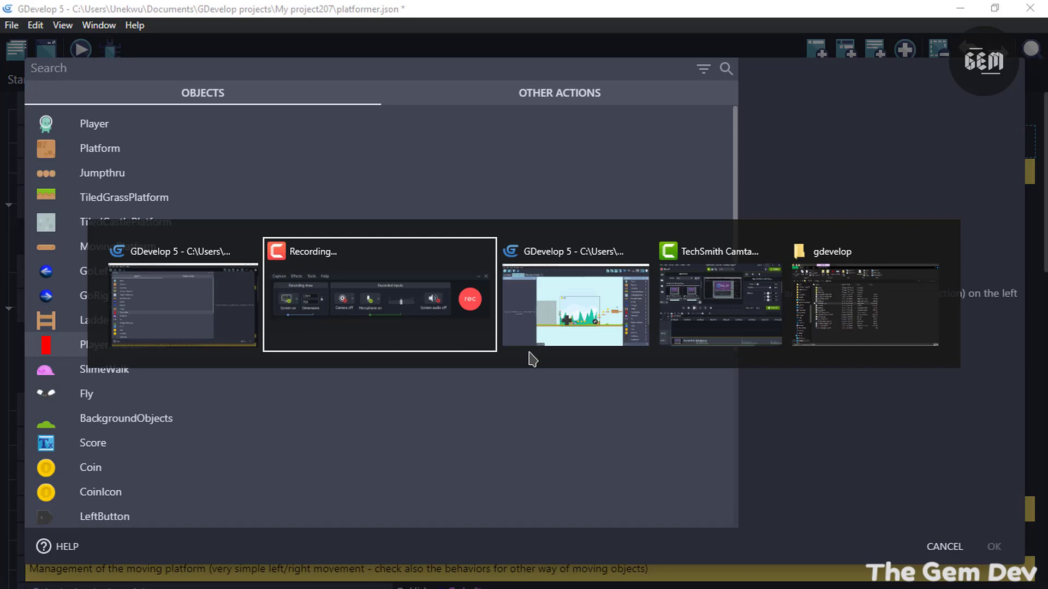
{"action": "key", "text": "alt+Tab"}
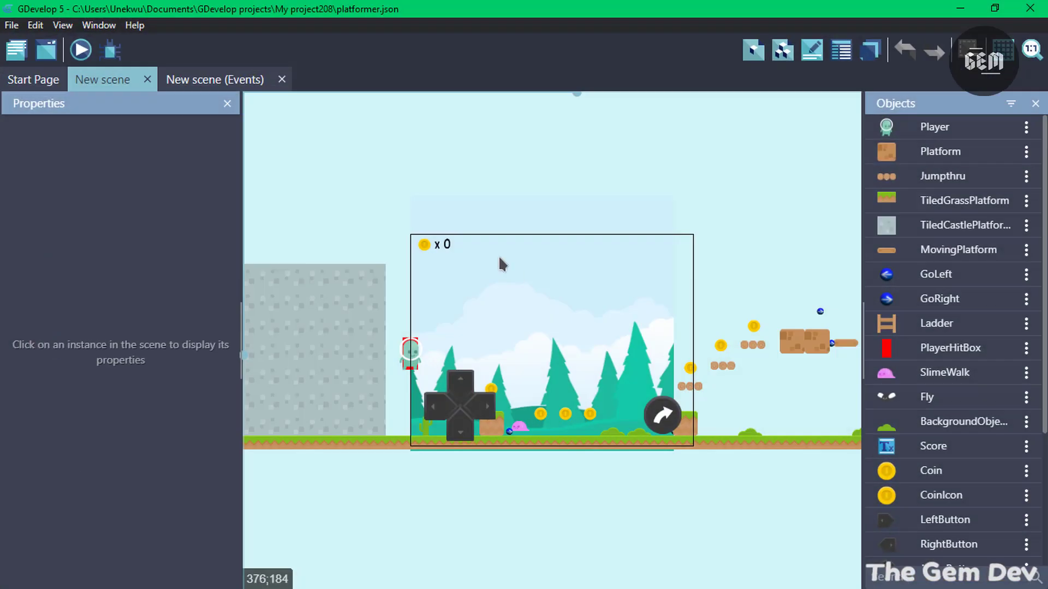
{"action": "left_click", "coordinate": [210, 86]}
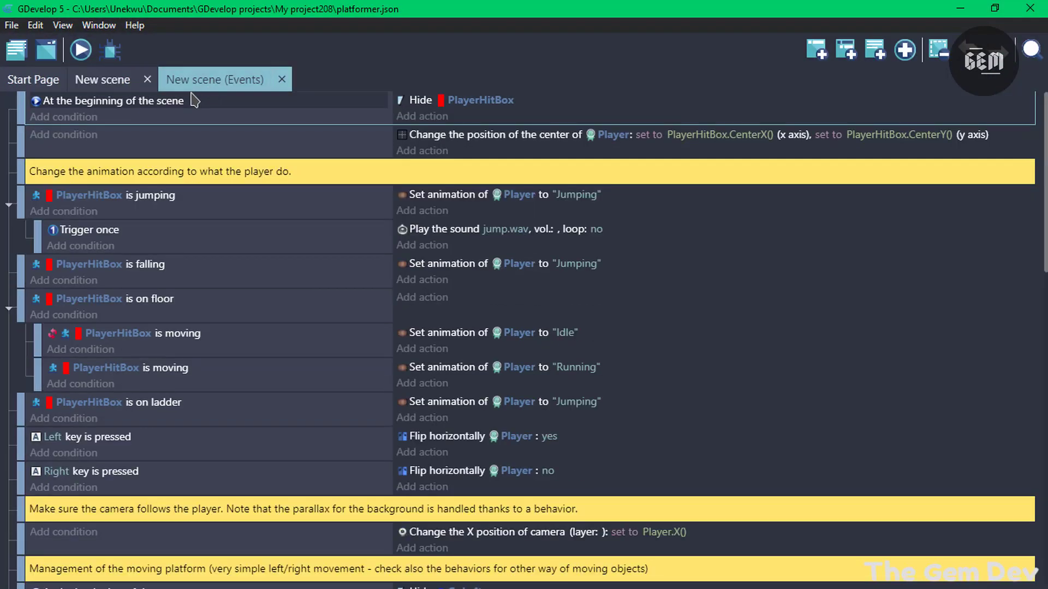
{"action": "left_click", "coordinate": [436, 157]}
{"action": "key", "text": "alt+Tab"}
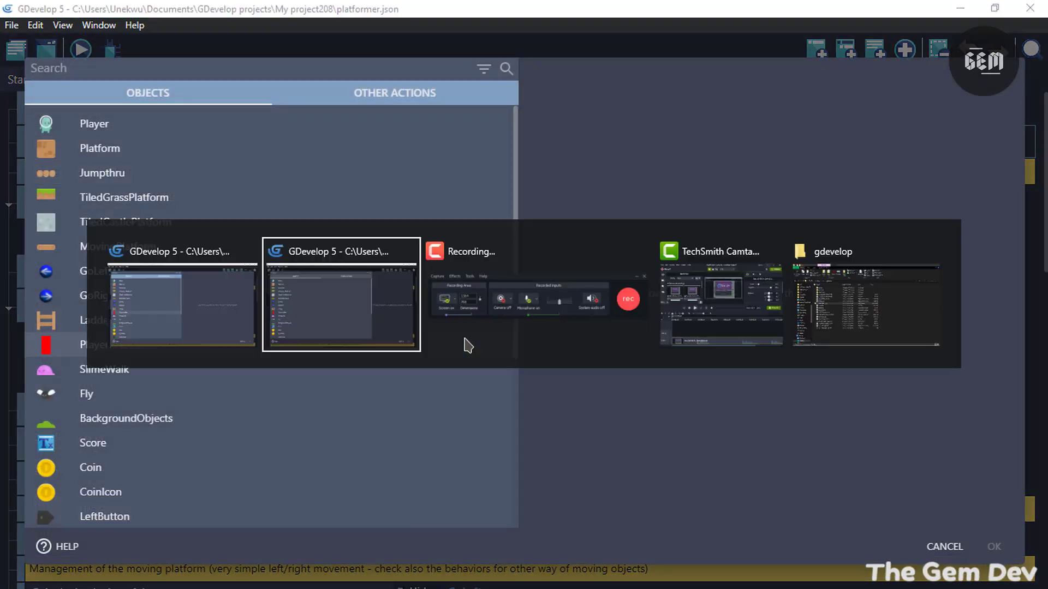